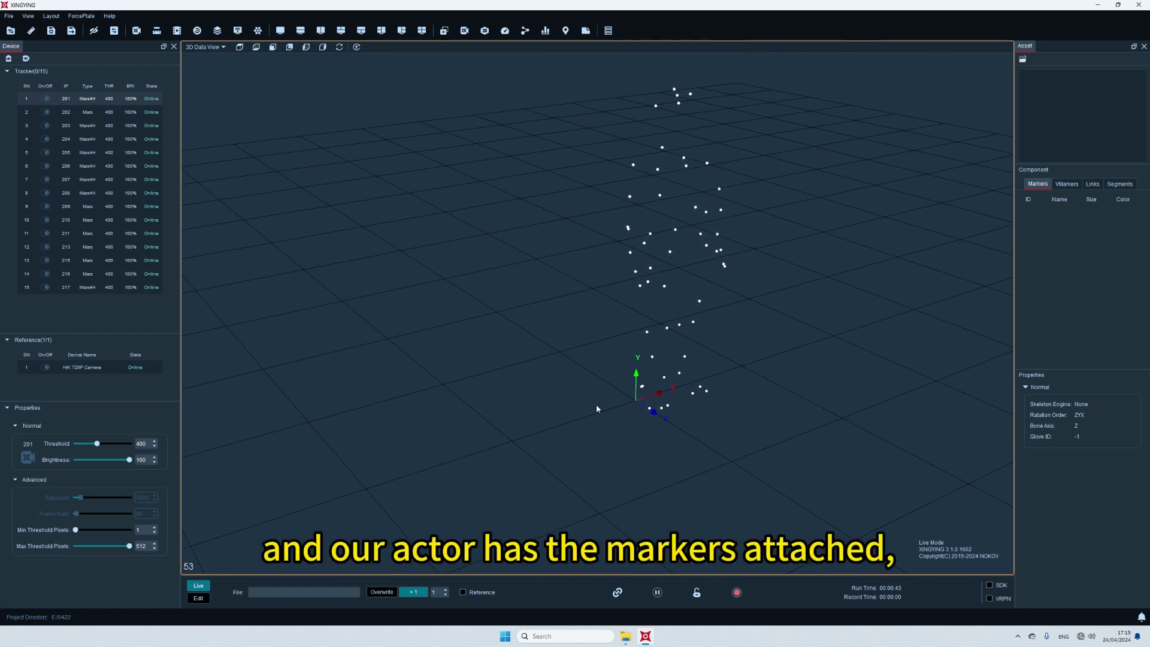
Examine the actor's T-pose marker cloud, checking the arms and feet against the X axis
right_click_drag(727, 479, 662, 468)
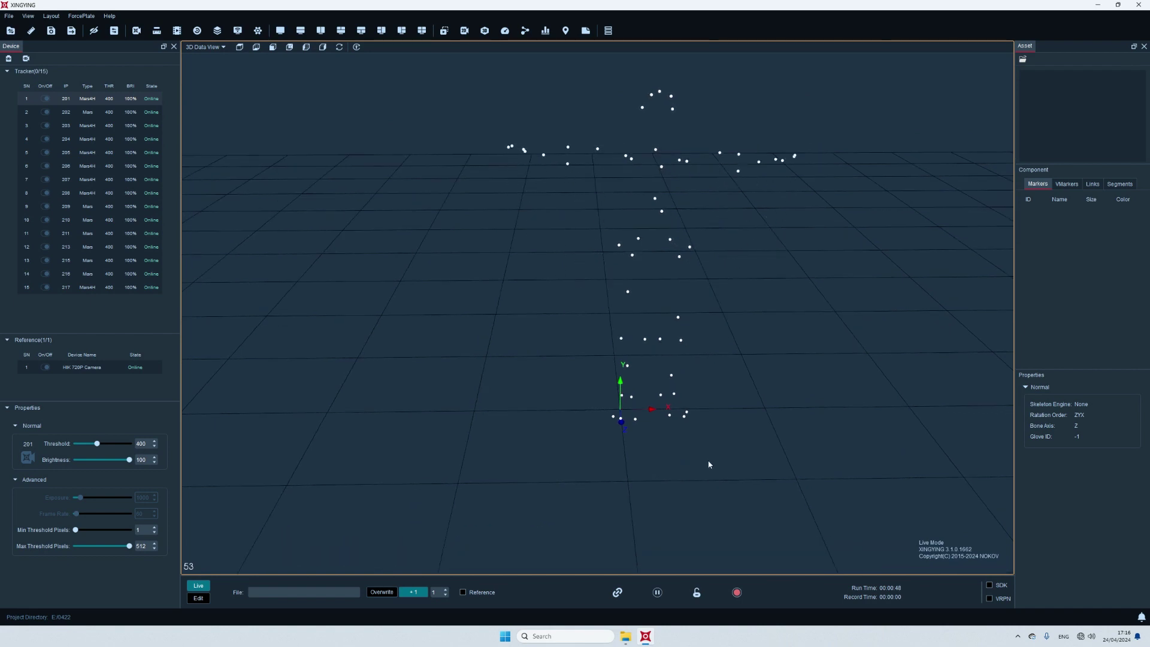
right_click_drag(779, 395, 761, 412)
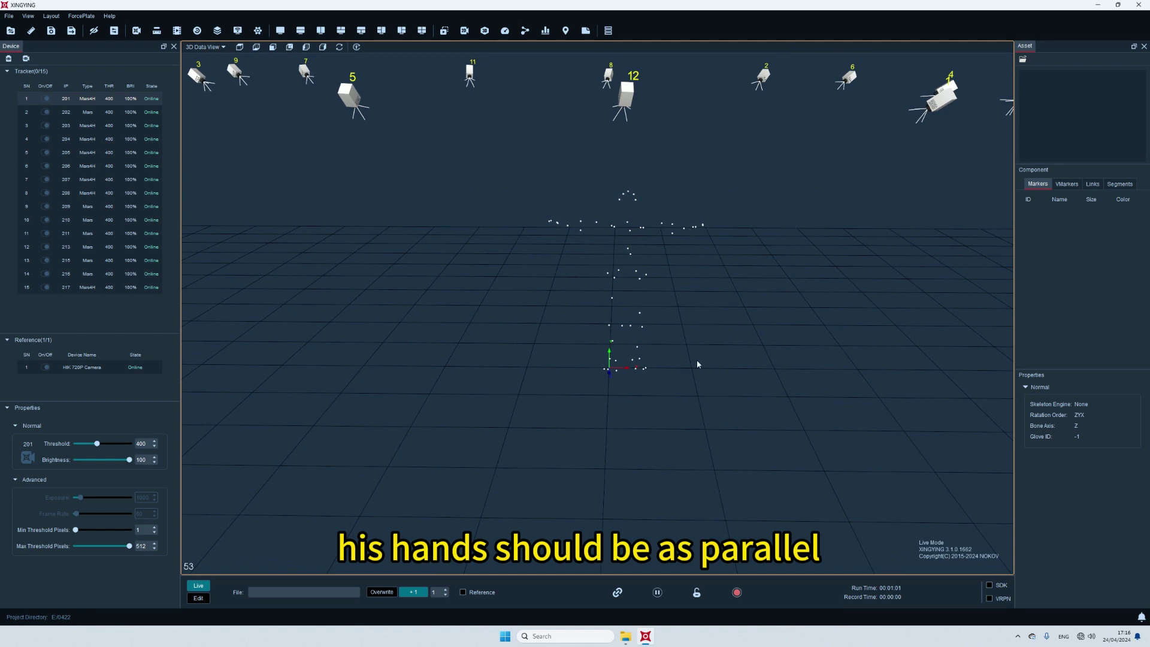
scroll(632, 467, "up", 5)
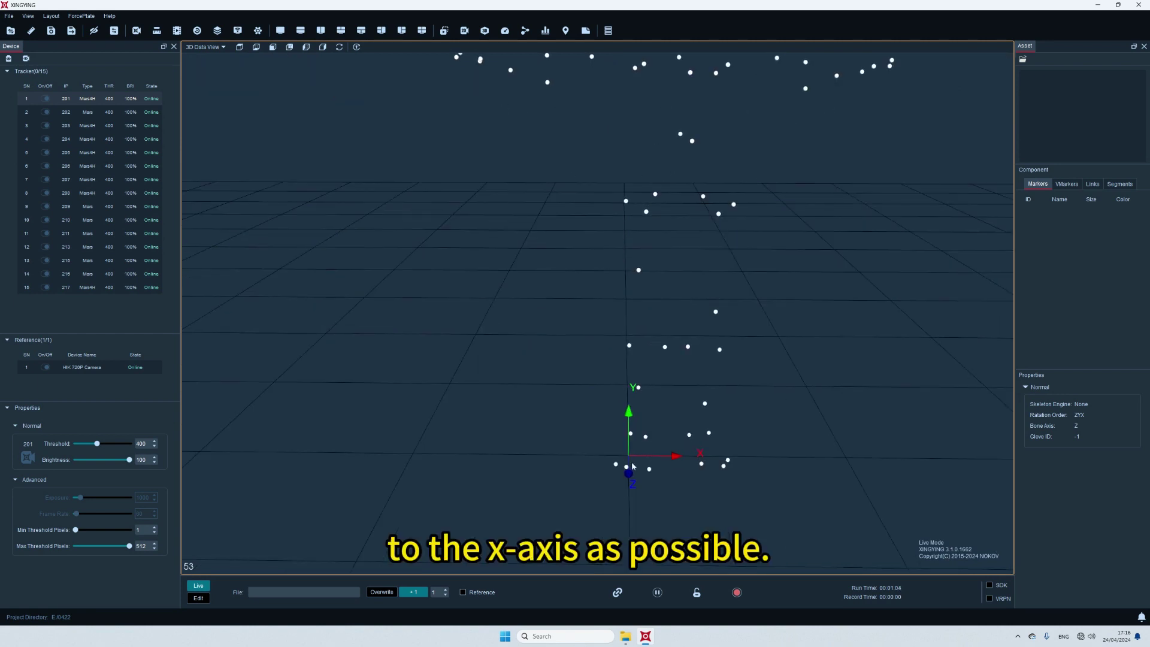
scroll(729, 440, "down", 2)
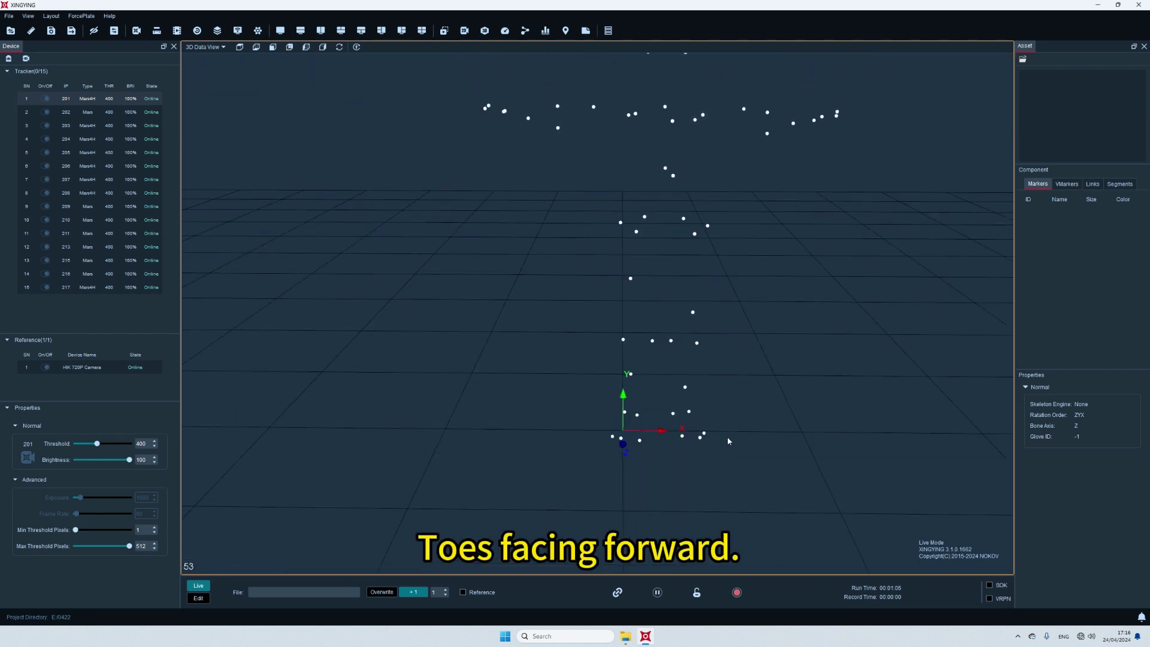
scroll(728, 441, "down", 2)
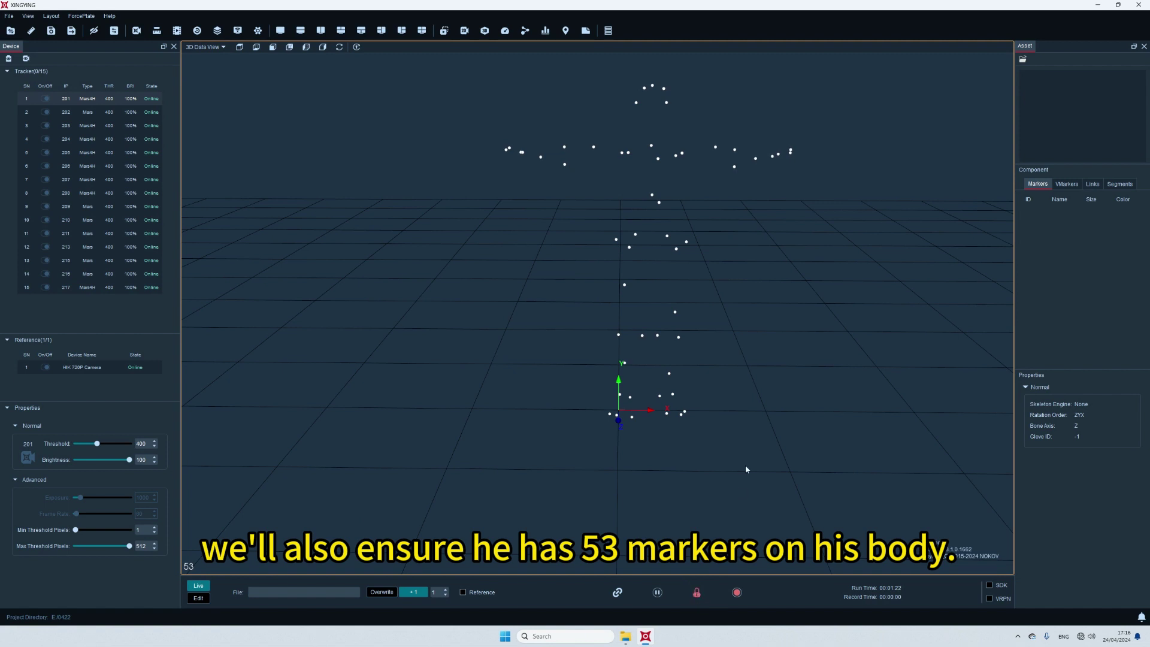
right_click(768, 337)
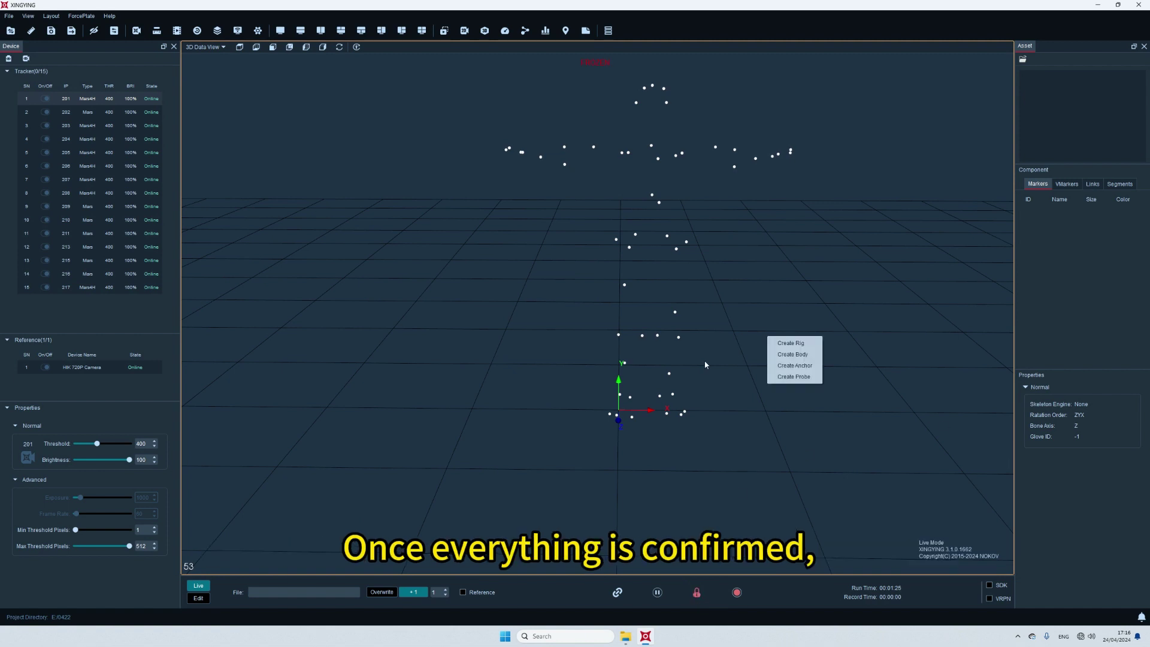
left_click(792, 354)
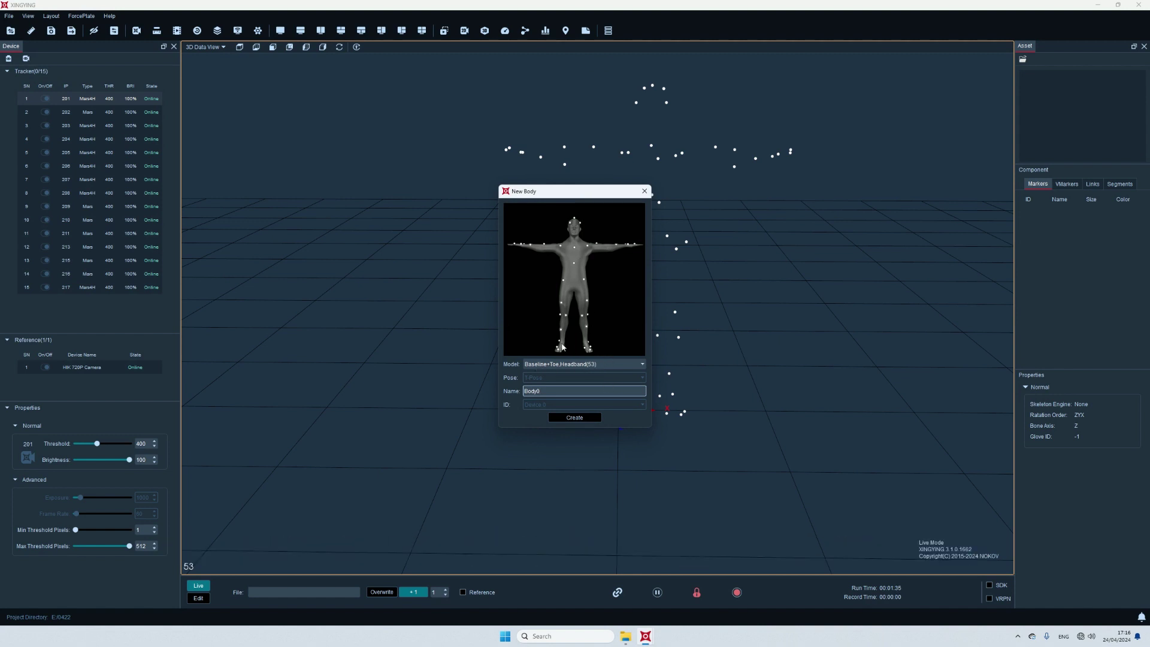
left_click(645, 191)
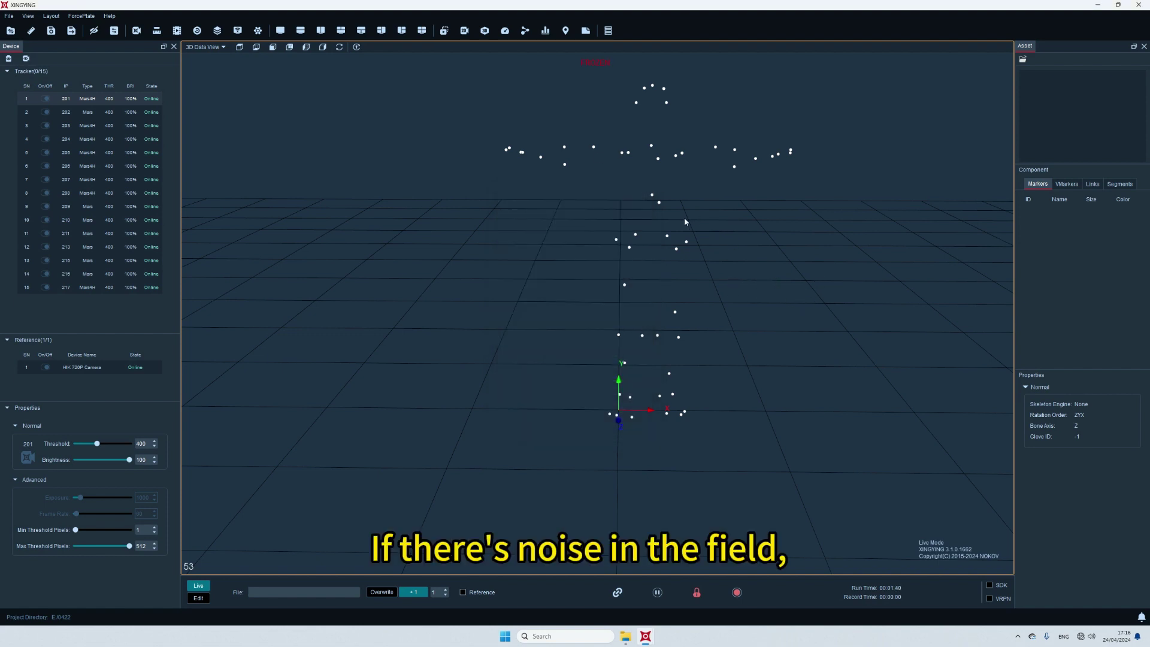
Select all of the actor's markers in the 3D view and start creating a new body from them
mouse_move(468, 69)
left_mouse_down("shift")
mouse_move(645, 154)
mouse_move(868, 473)
mouse_move(860, 457)
left_mouse_up("shift")
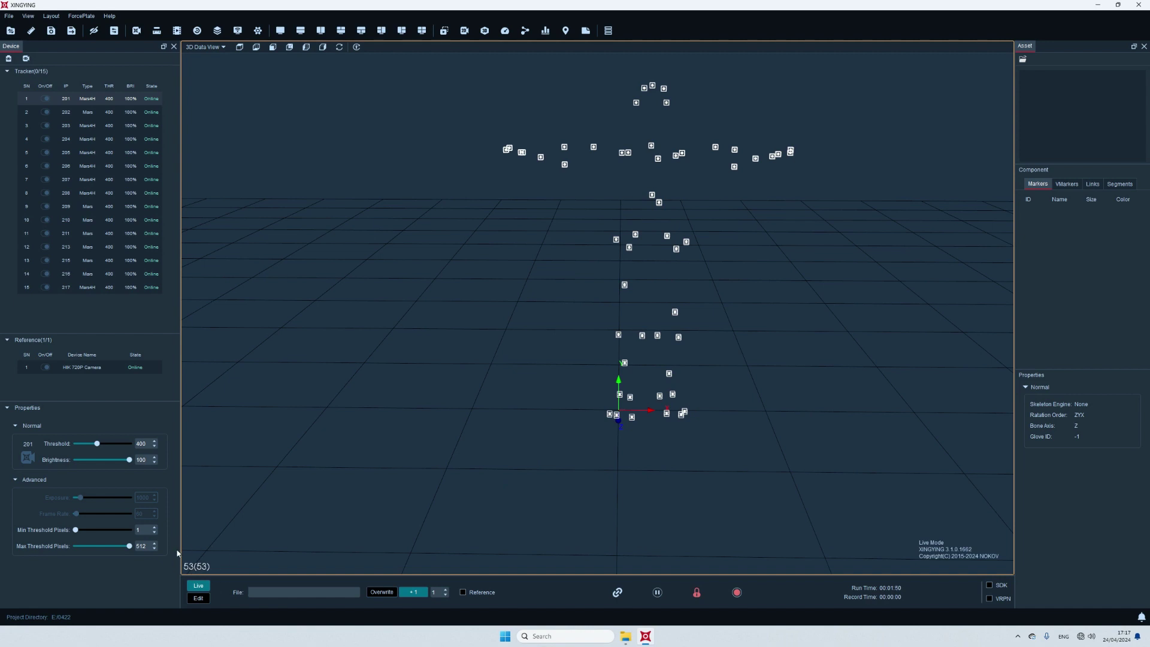
left_click(196, 580)
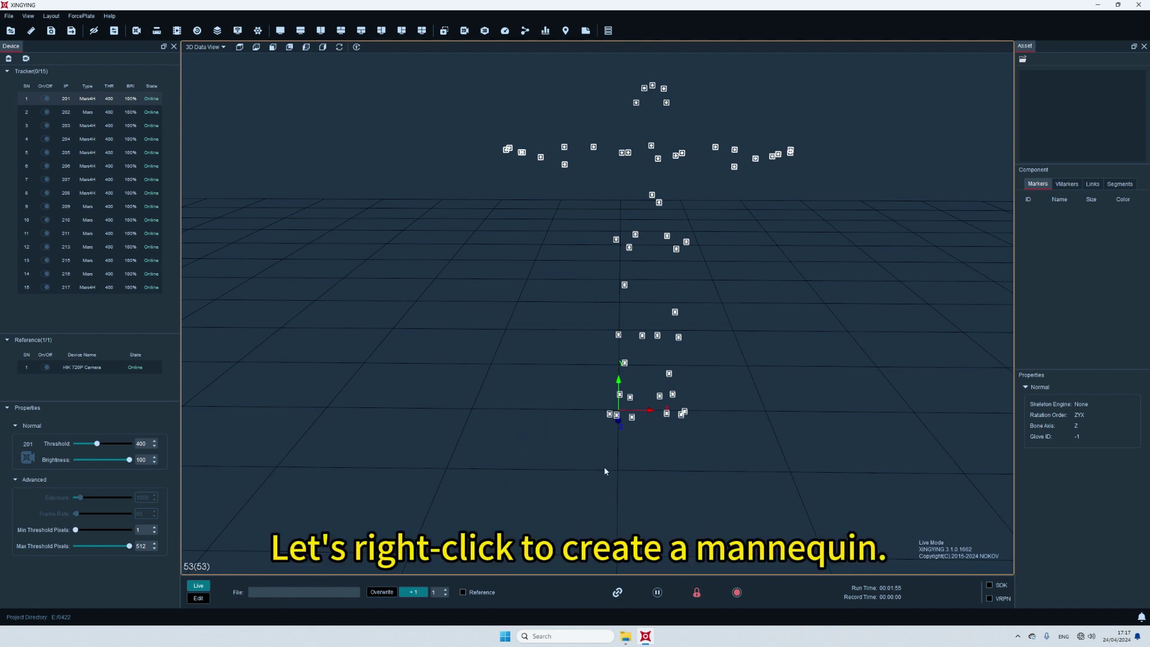
right_click(838, 335)
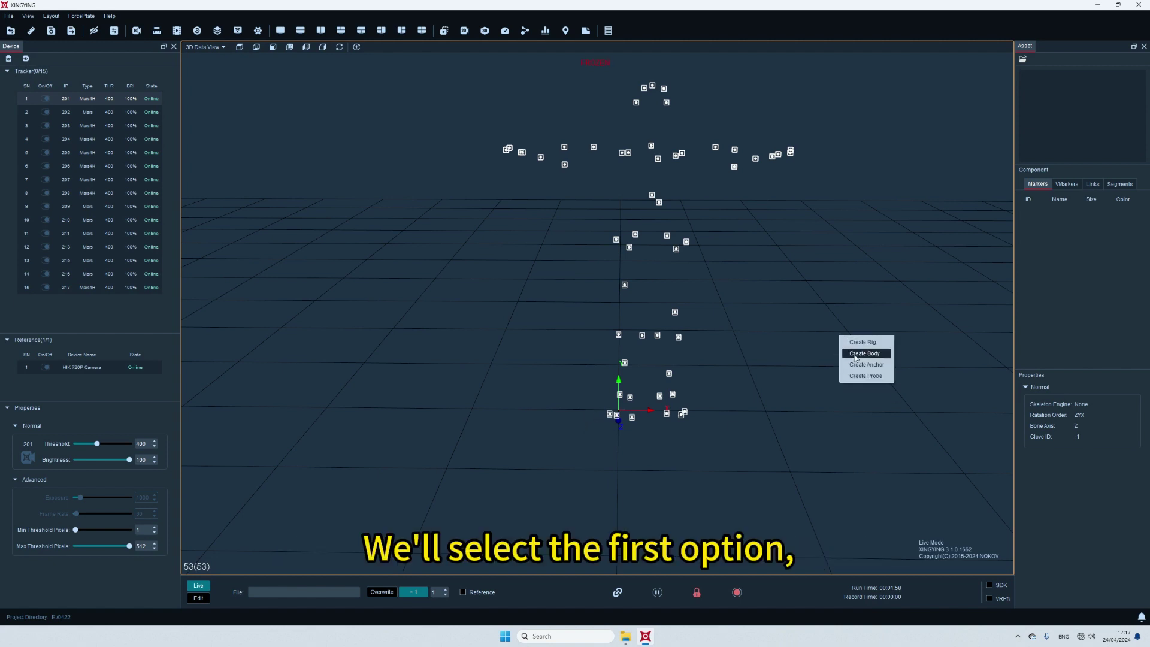
left_click(865, 355)
left_click_drag(555, 199, 757, 223)
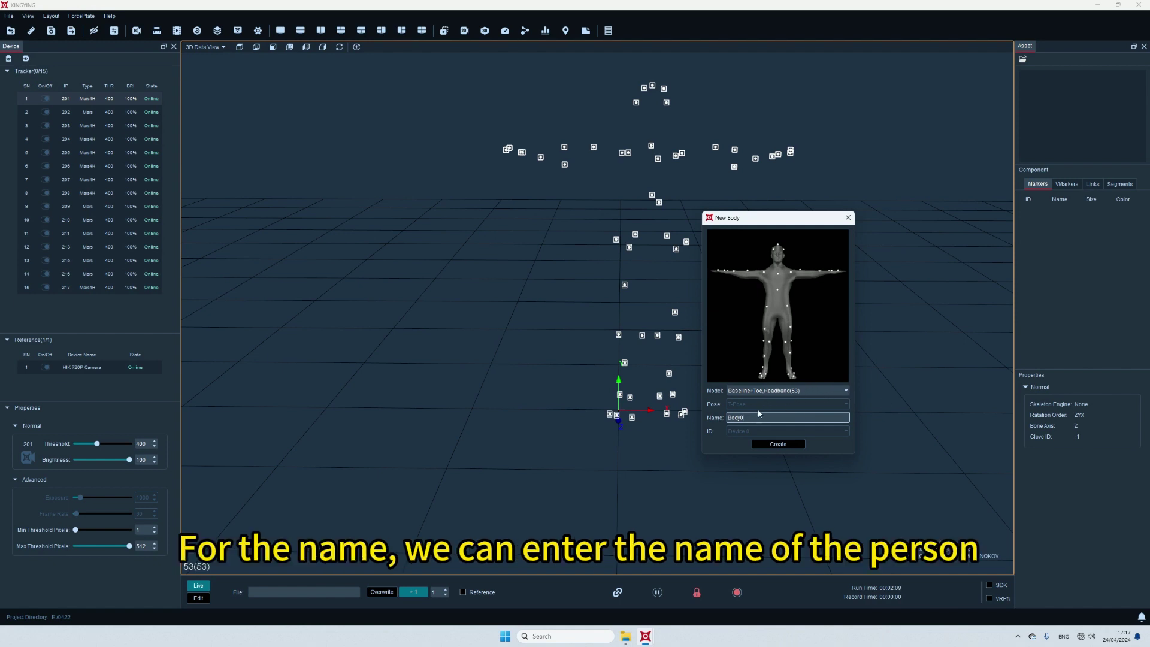
Name the new body "body" and create it
left_click_drag(758, 416, 715, 414)
key("BackSpace")
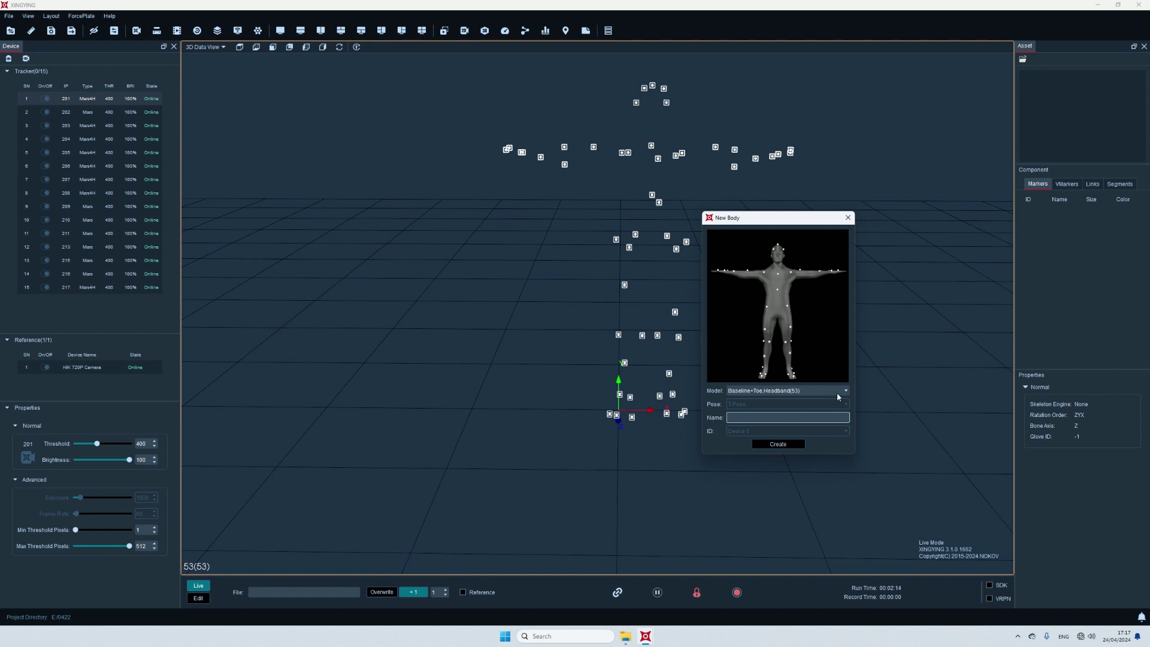
type("body")
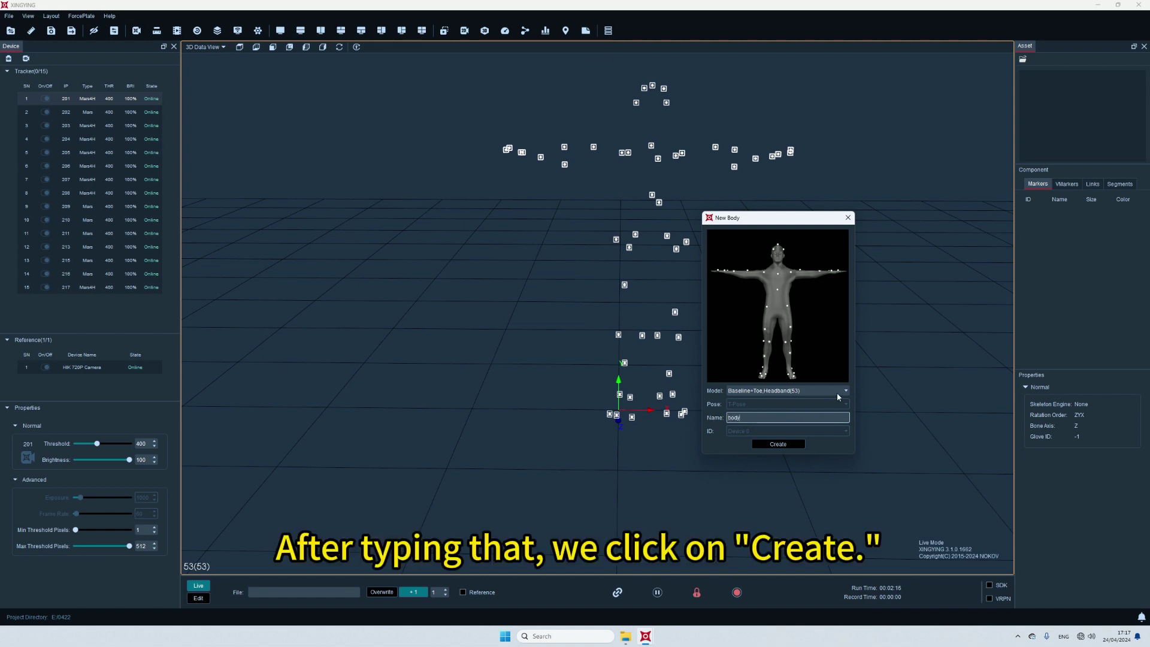
left_click(764, 444)
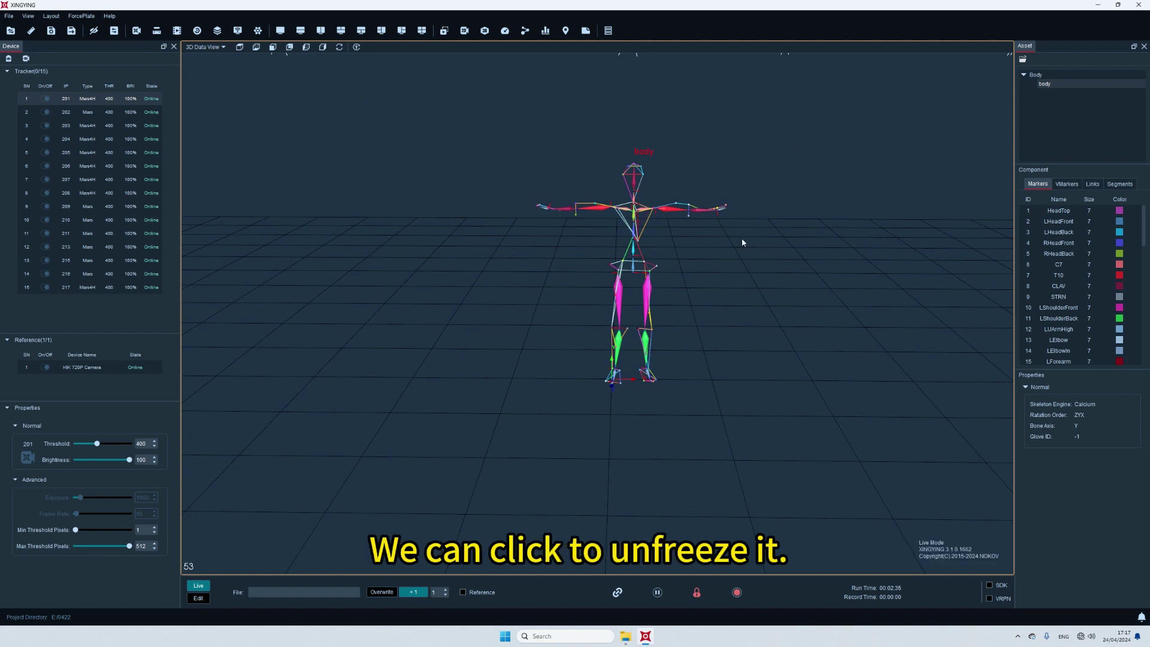
Unfreeze the live capture and enable SDK streaming in the data cast settings
left_click(701, 592)
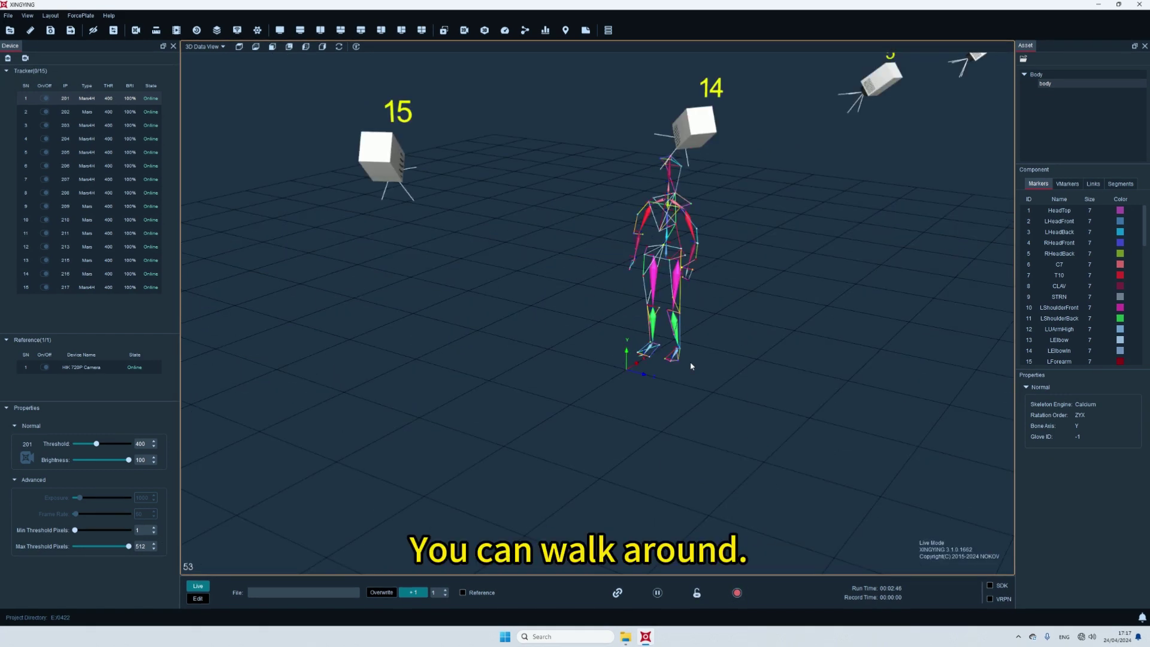
left_click_drag(696, 387, 745, 385)
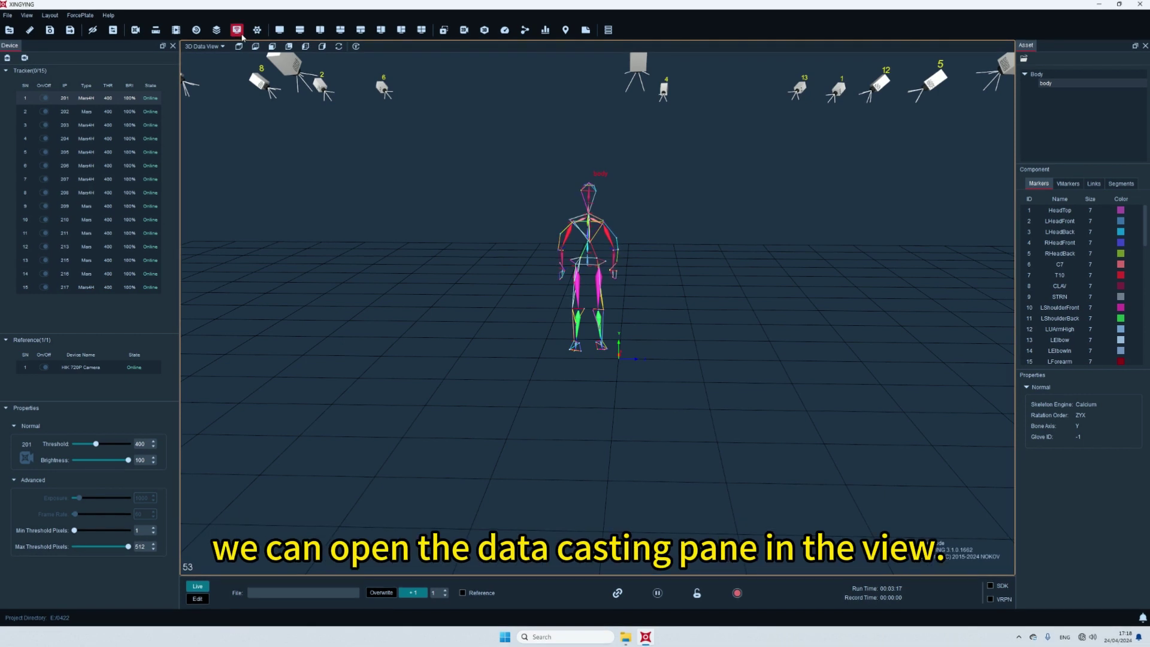
left_click(176, 30)
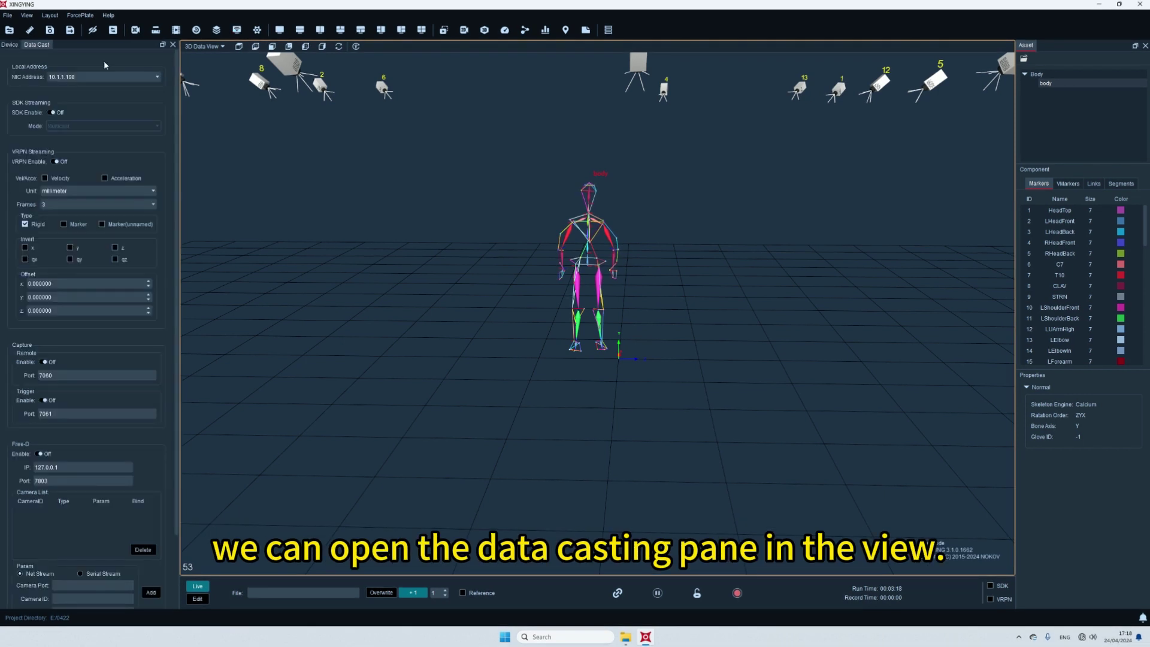
left_click(53, 113)
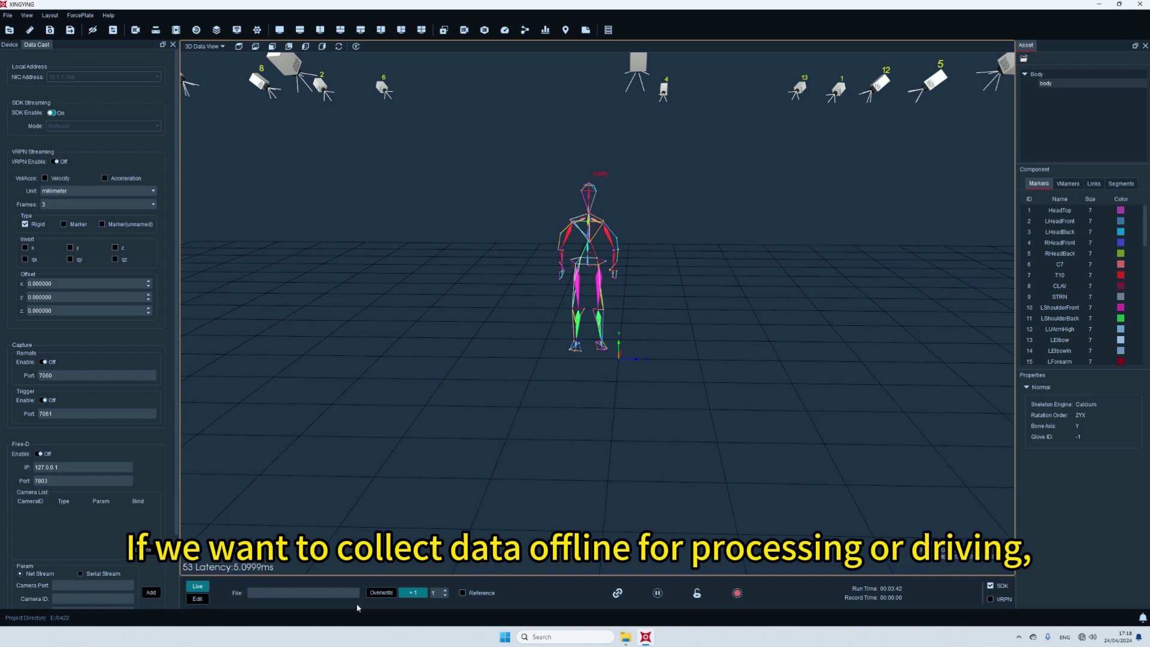
Record a take of the actor's motion with the file name "test-", ending the recording once the movement is captured
left_click(327, 593)
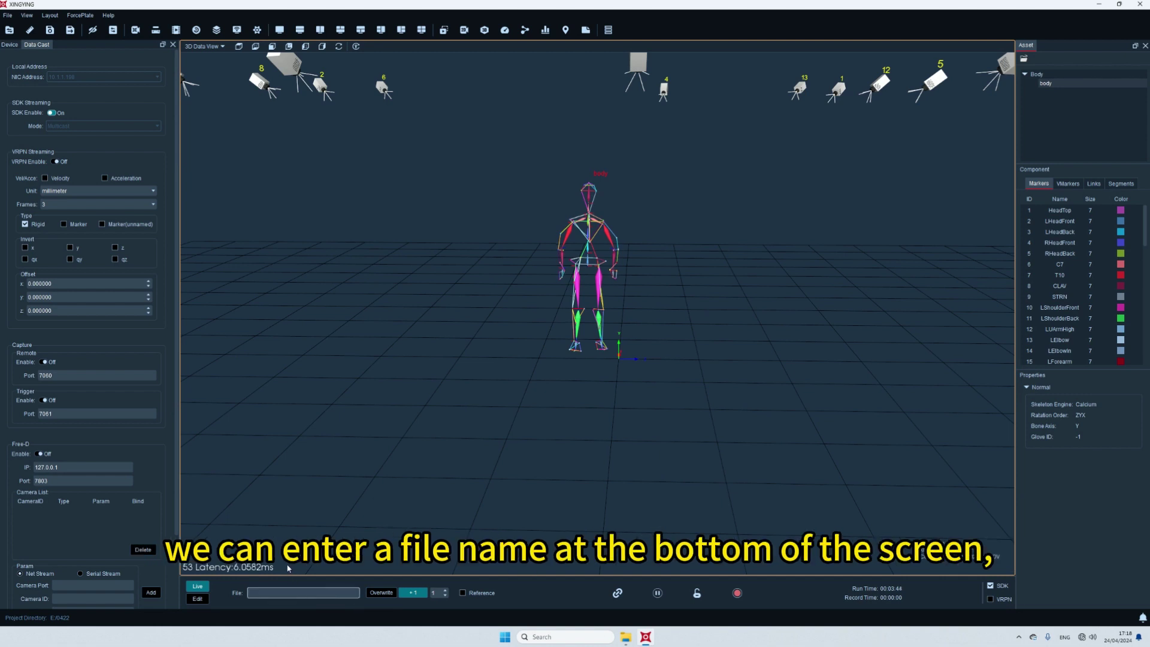
type("test")
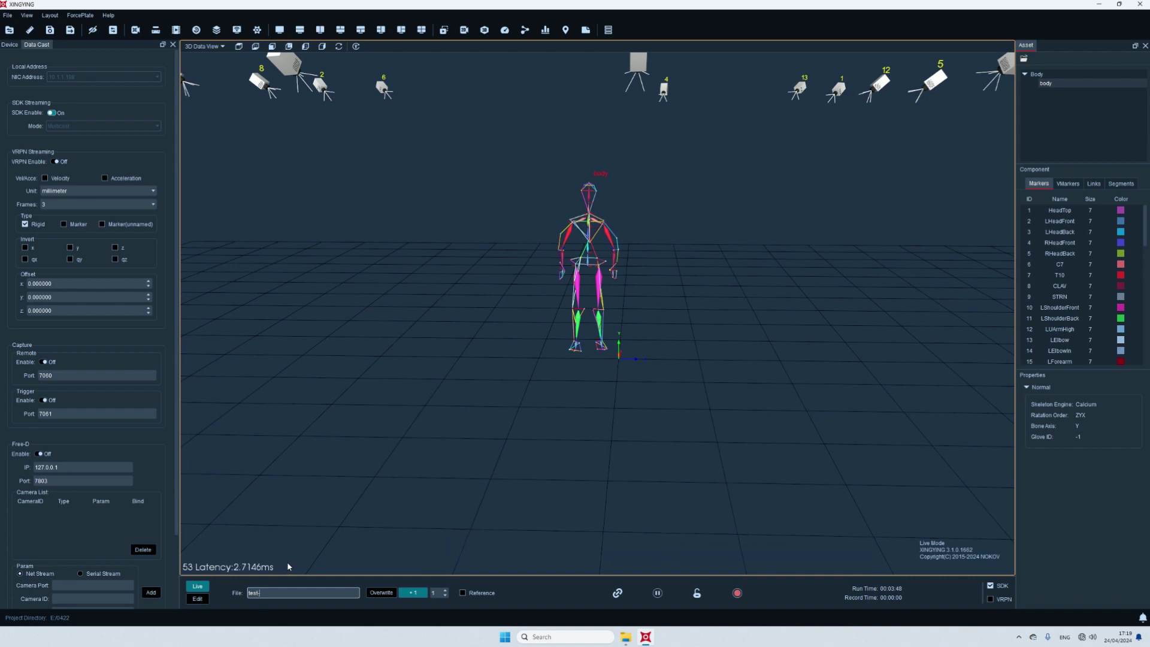
type("-")
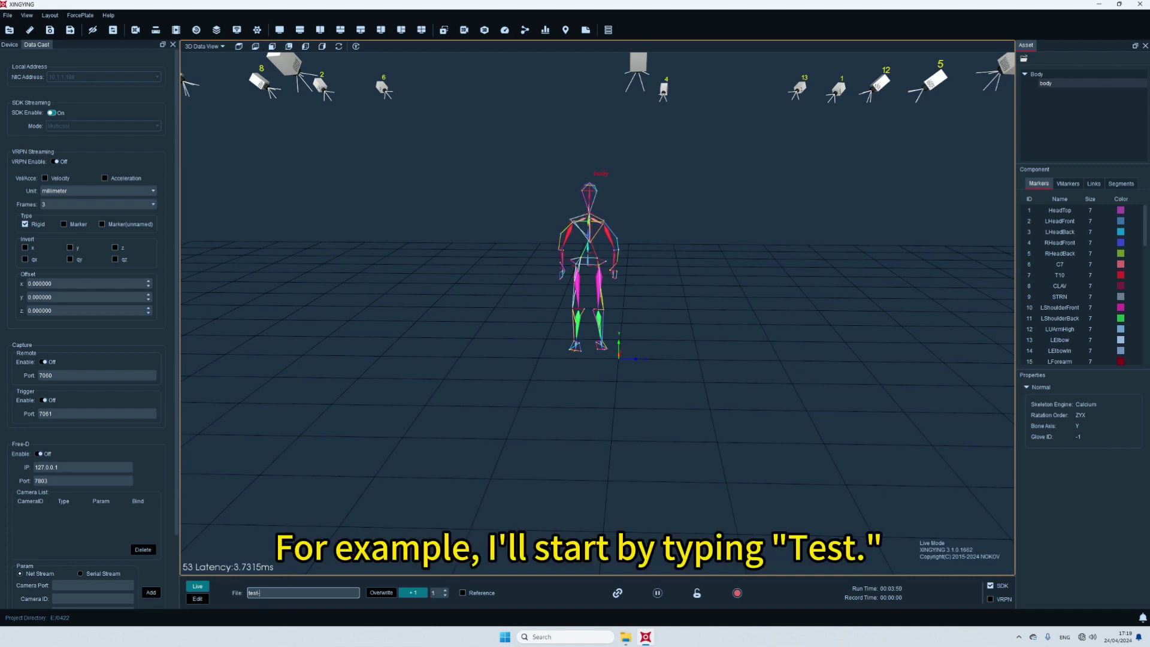
left_click(737, 592)
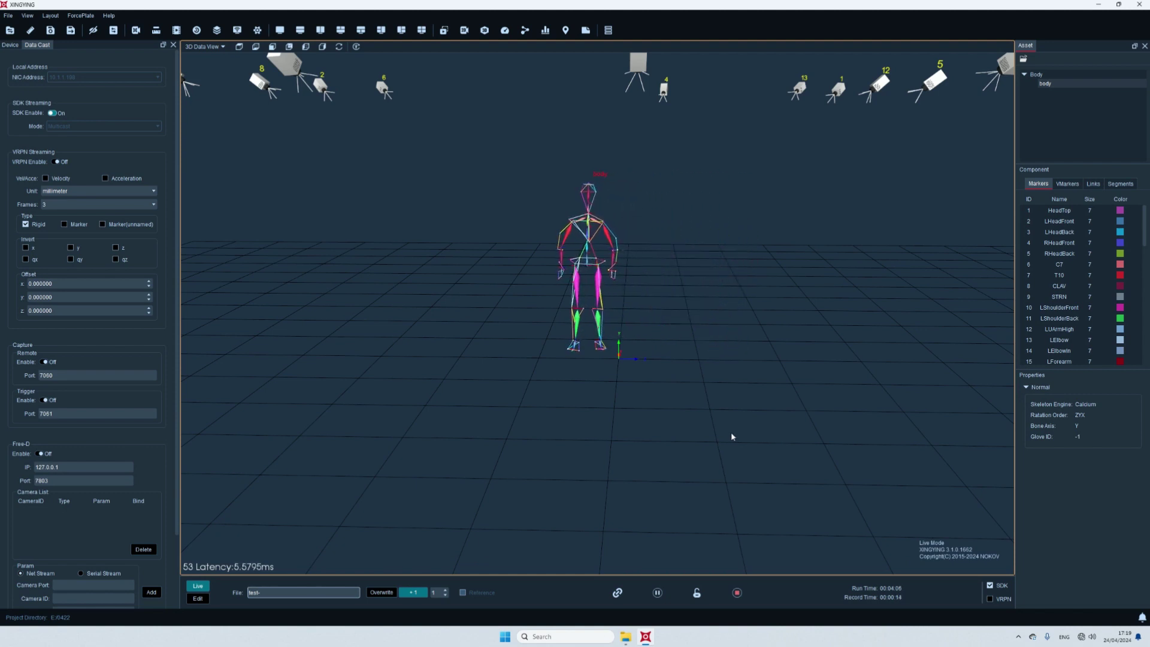
left_click(737, 593)
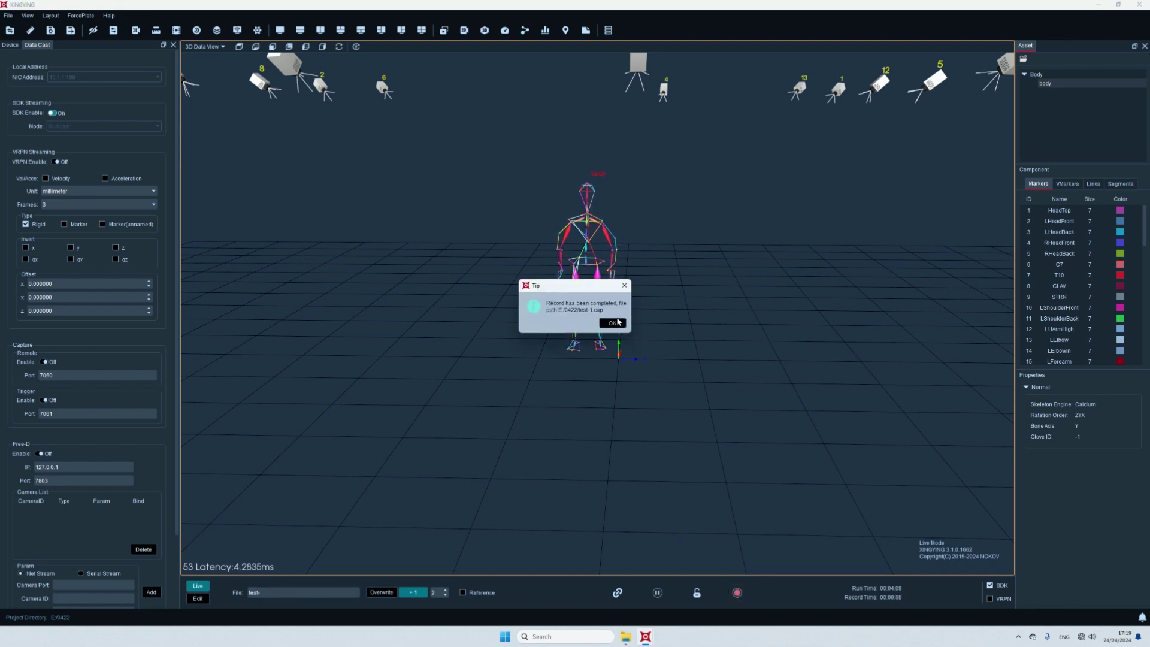
left_click(617, 323)
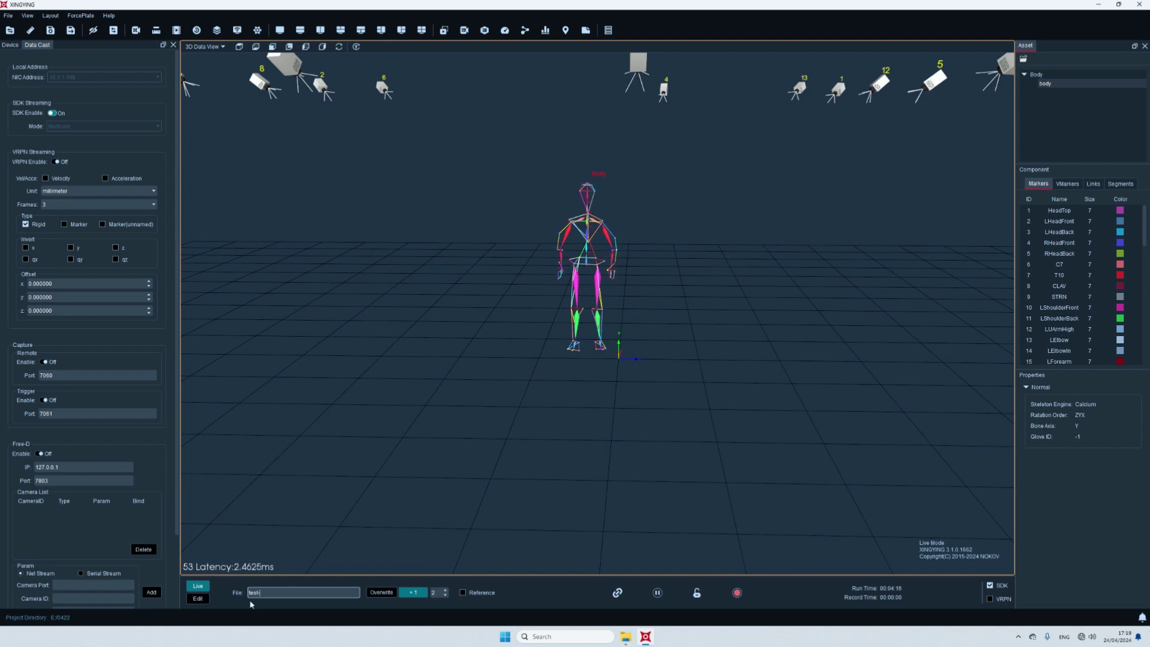
Load the capture file test-1.cap in edit mode and play it back
left_click(199, 599)
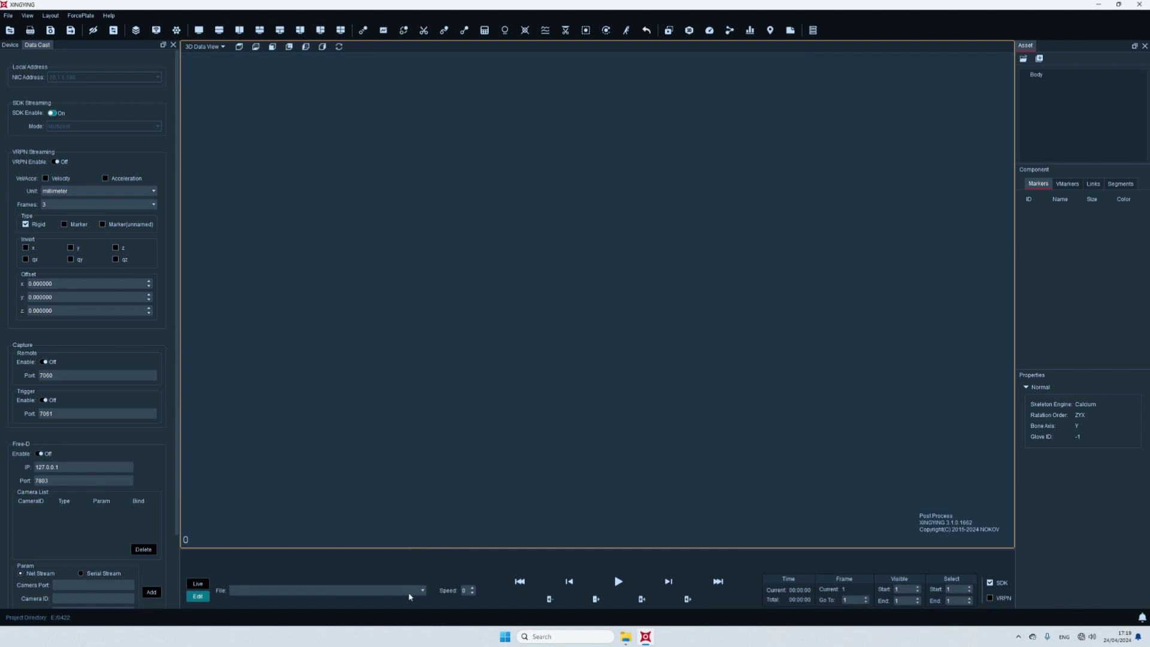
left_click(412, 591)
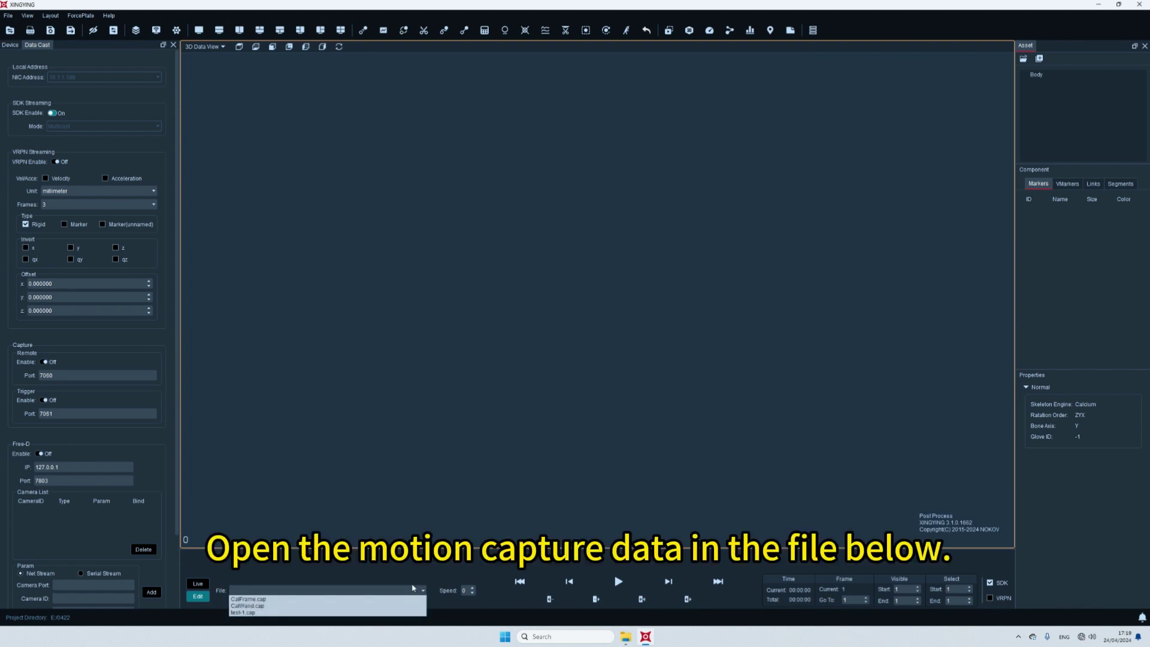
left_click(357, 613)
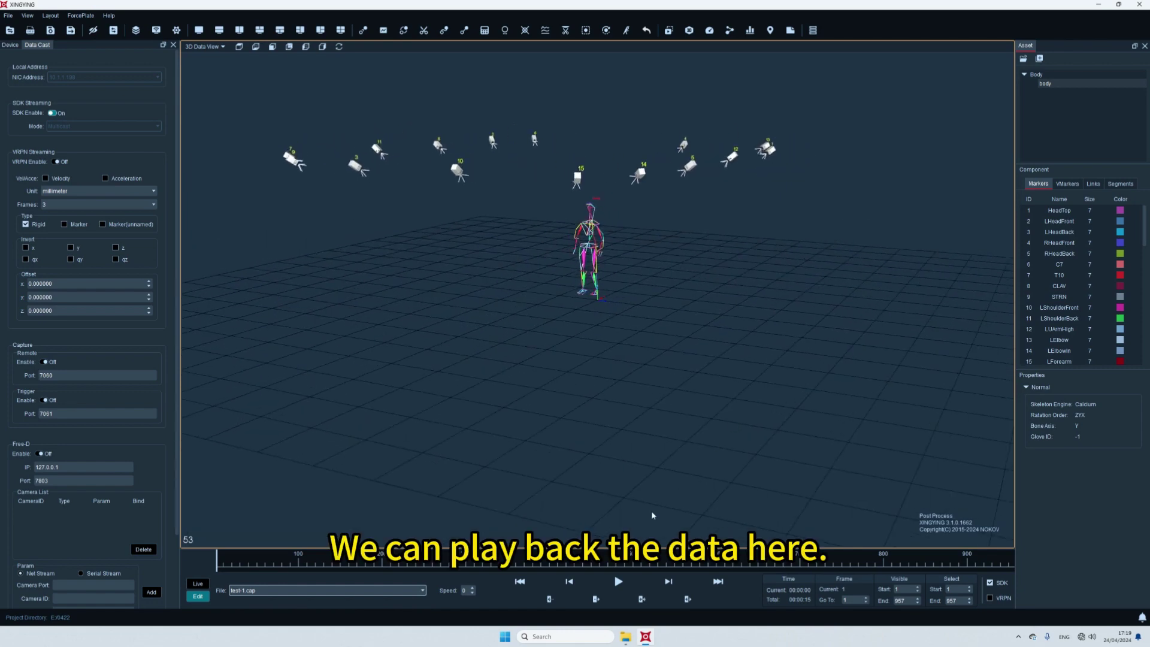
left_click(618, 581)
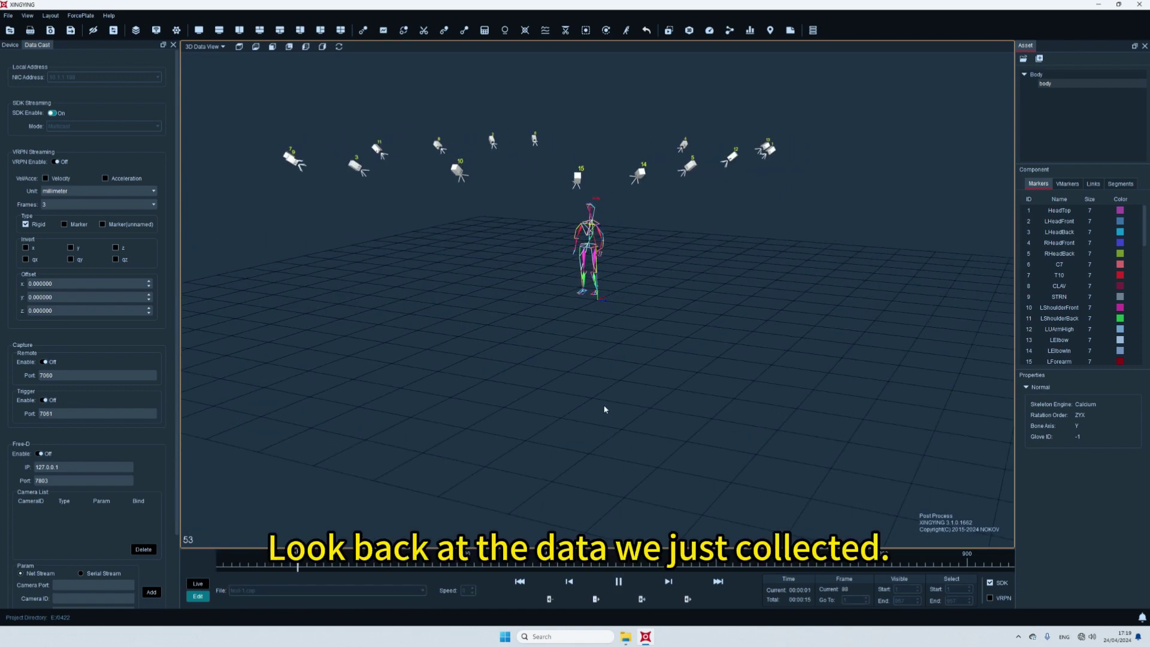
middle_click_drag(533, 411, 646, 405)
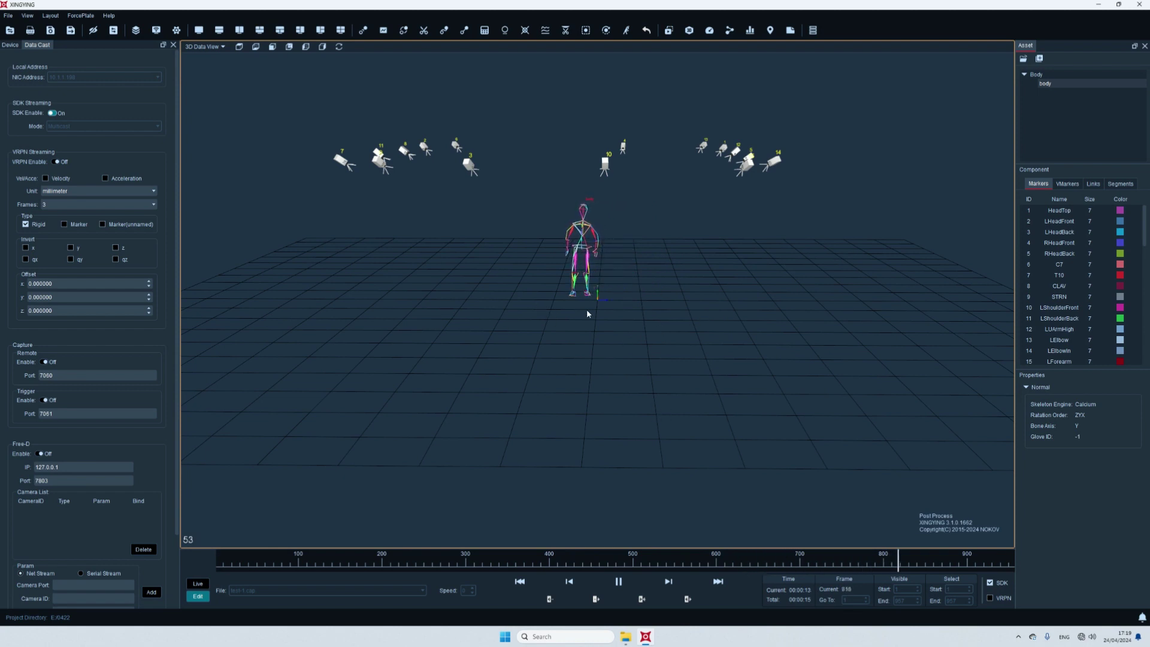
left_click(8, 16)
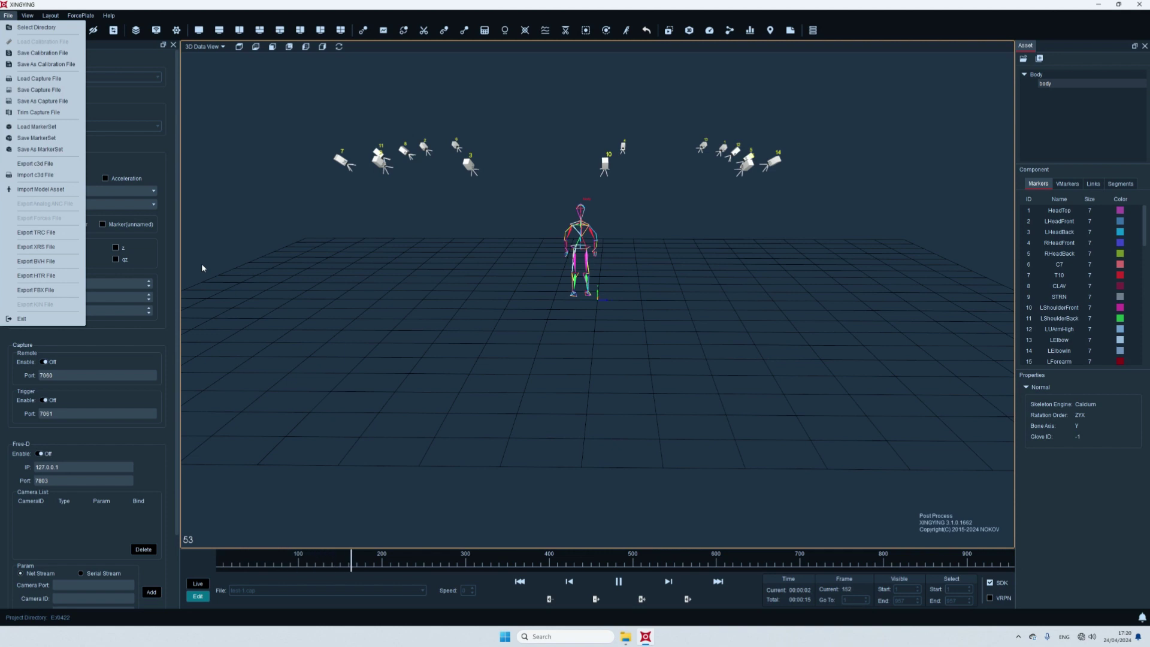
left_click(374, 247)
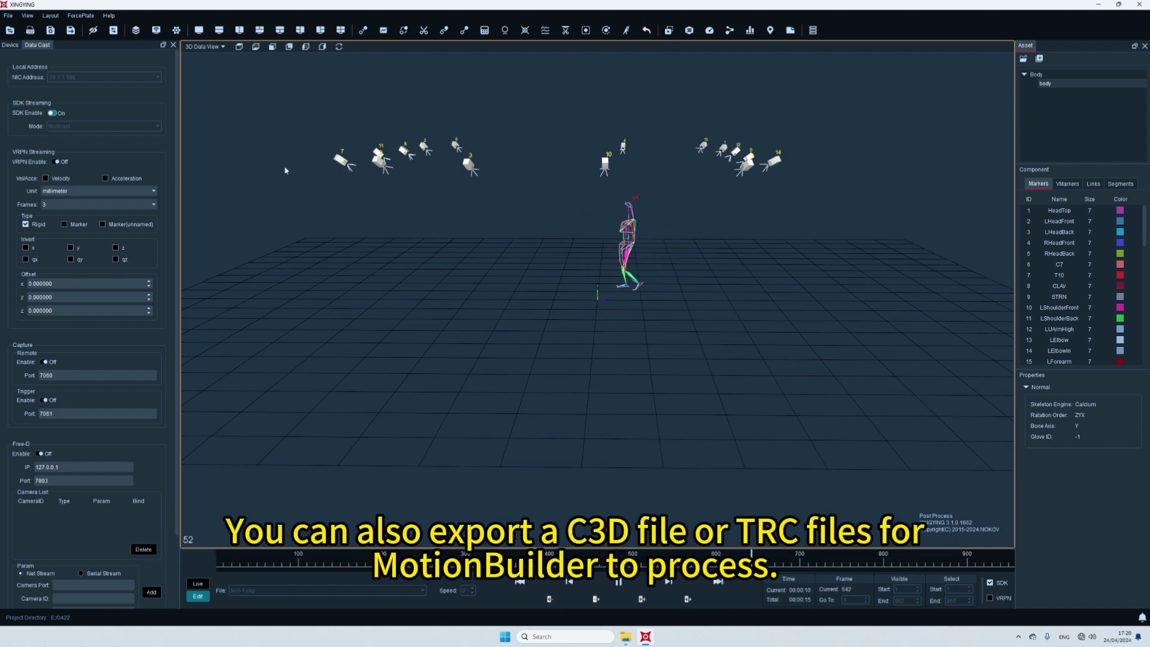
Export the body's skeleton data as an FBX file named test-1.fbx in the E:/0422/test-1 folder
left_click(2, 16)
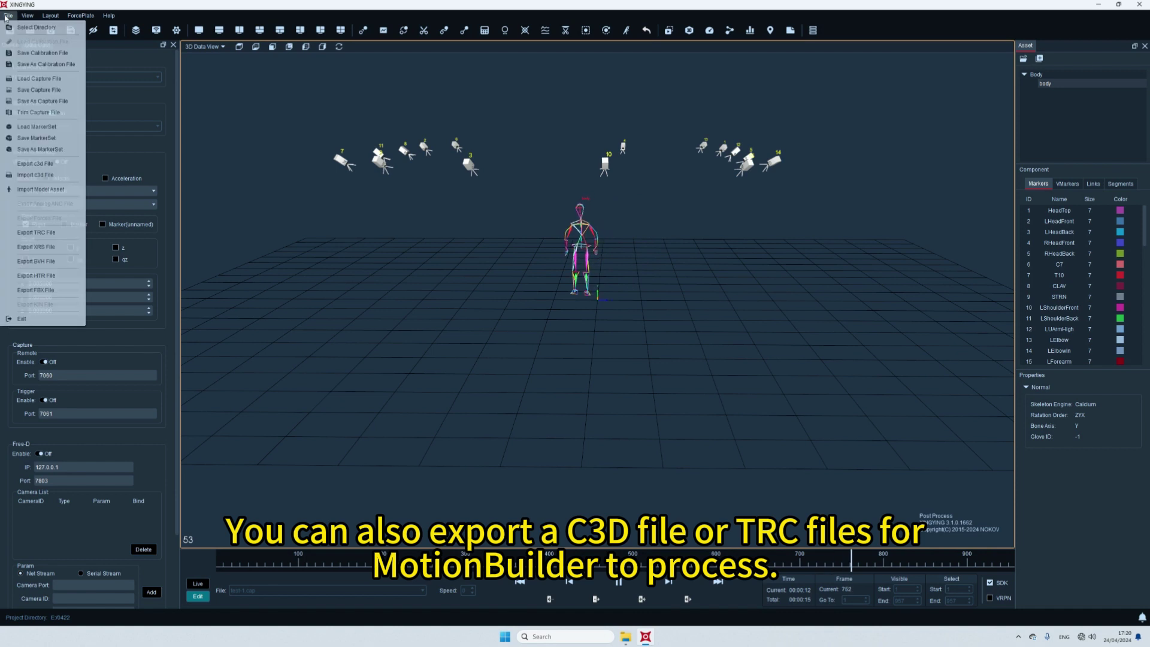
left_click(36, 290)
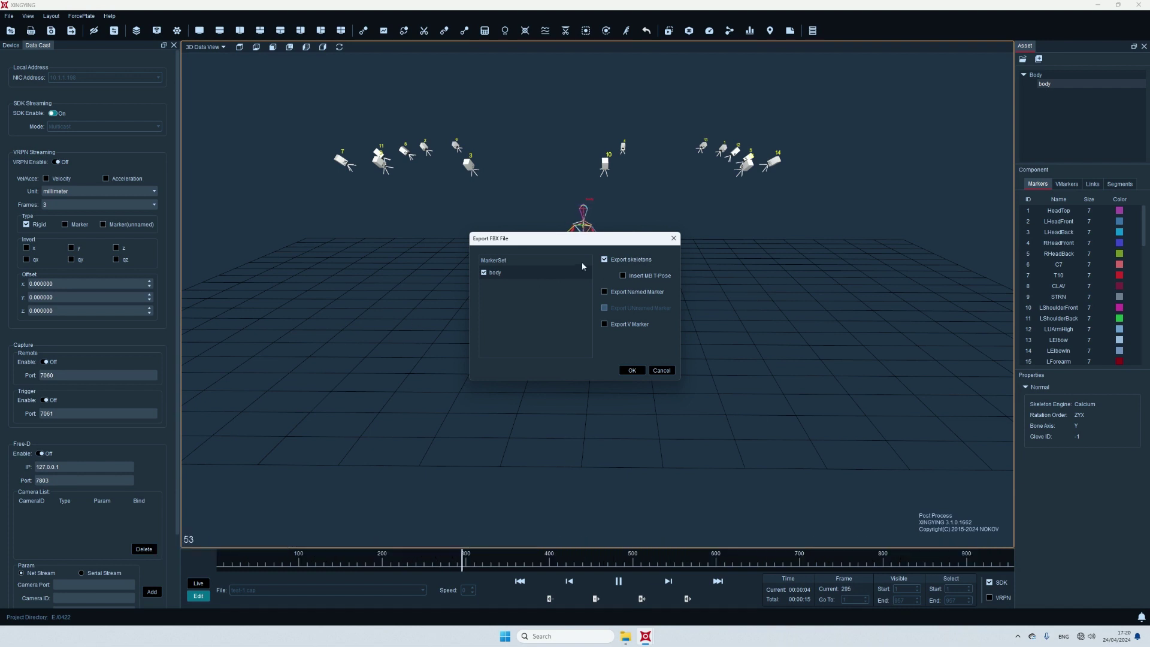
left_click(632, 370)
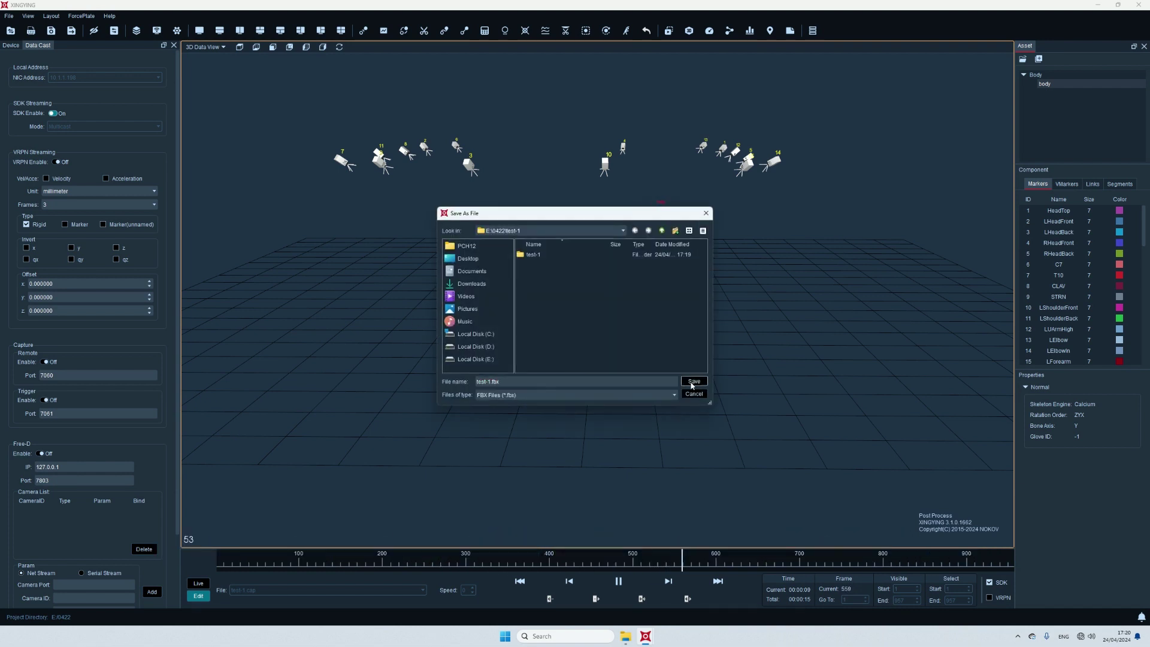
left_click(692, 381)
left_click(600, 322)
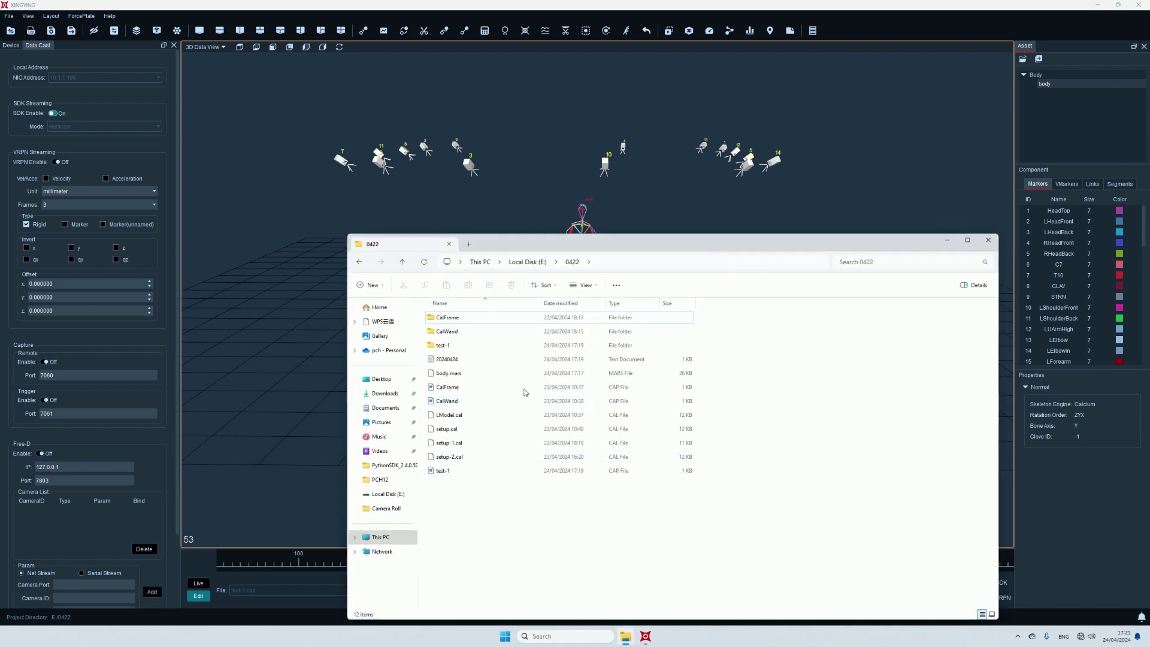
In File Explorer, open the test-1 folder inside 0422 and select the exported test-1.fbx file
double_click(462, 345)
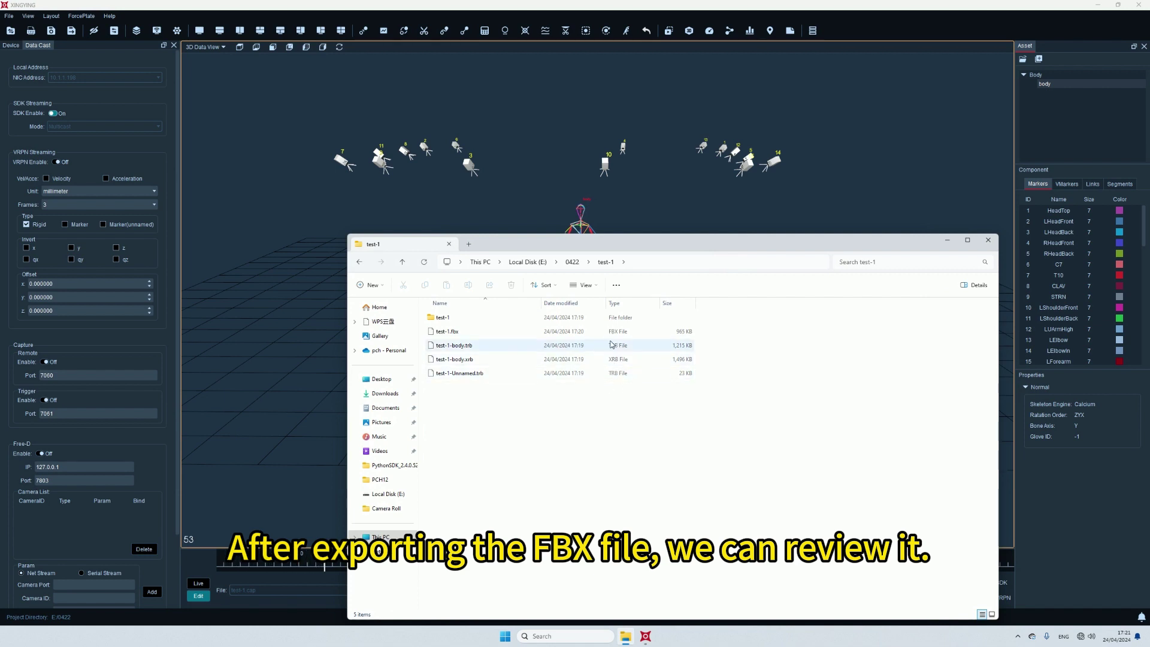
left_click(531, 333)
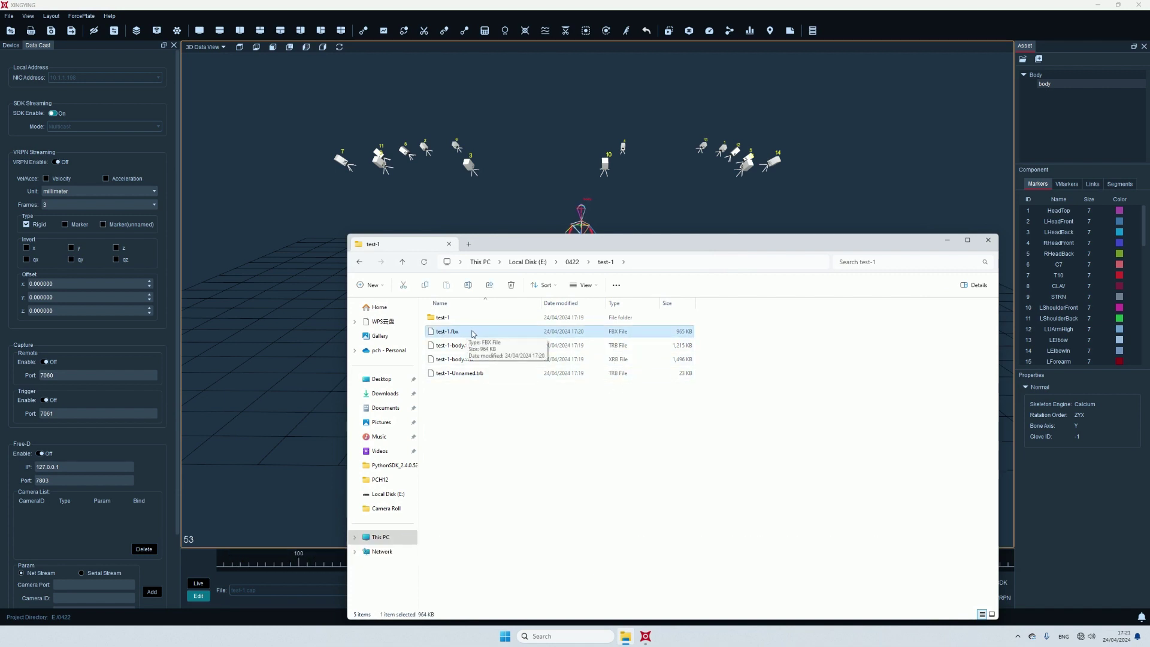